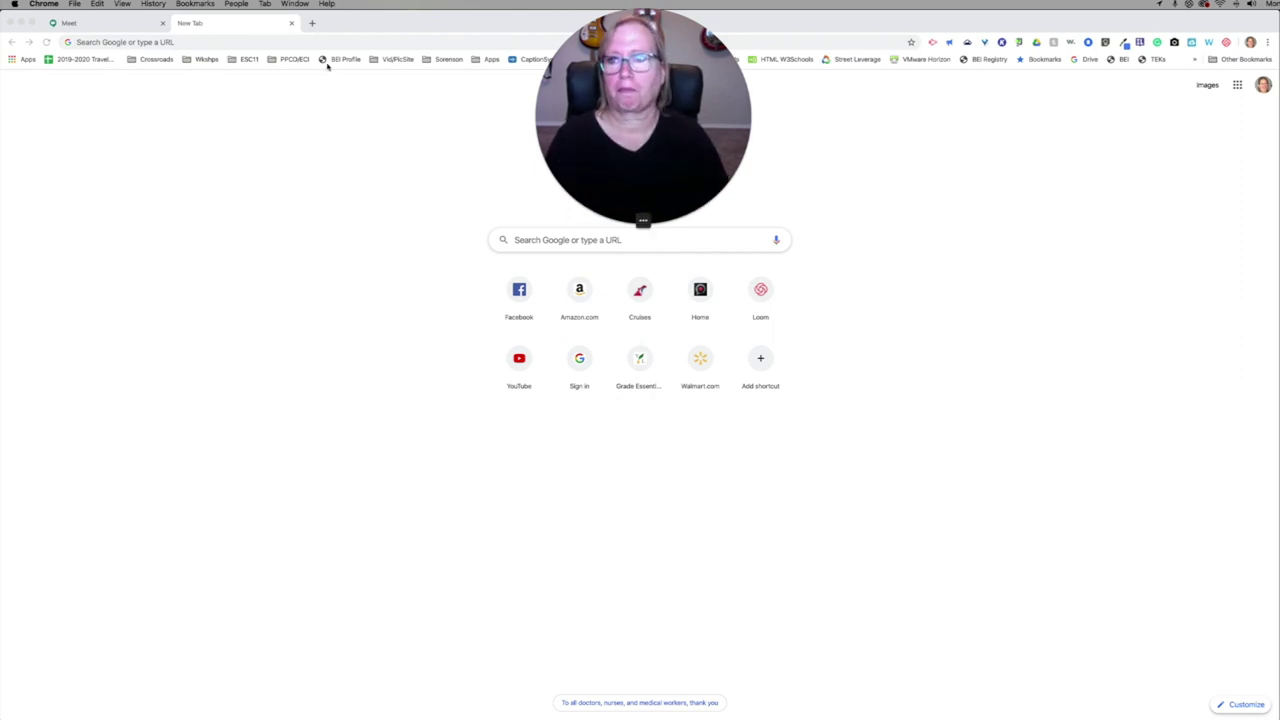
- Go to bit.ly/gmgridview, fixing the mistyped 'bit/ly' address, to reach the Grid View store page
left_click(287, 43)
type("bit/ly")
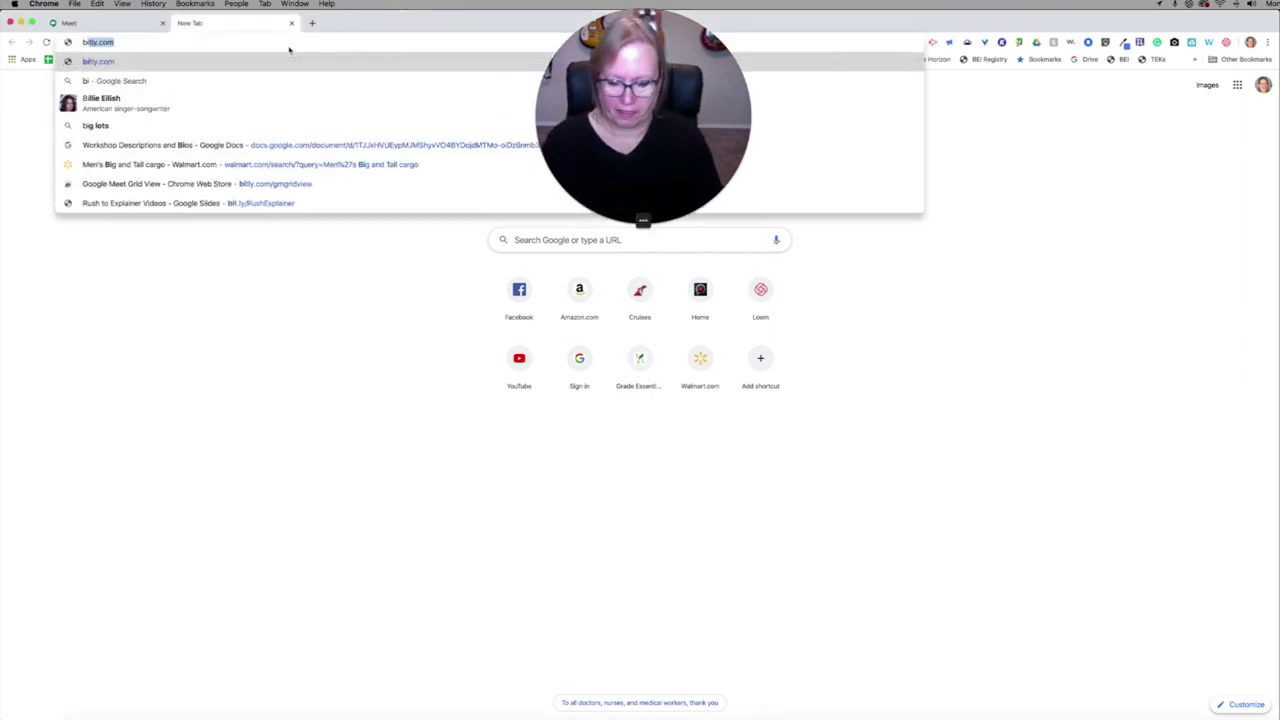
type("/gmgridview")
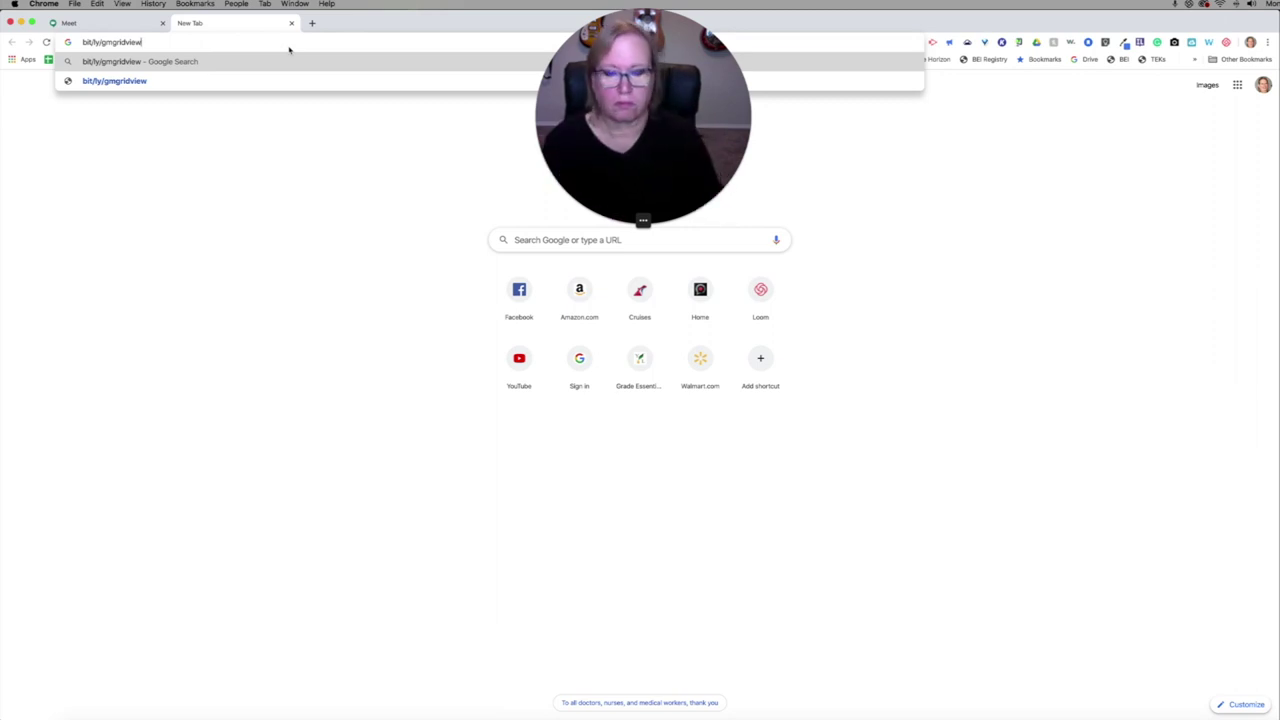
key("Return")
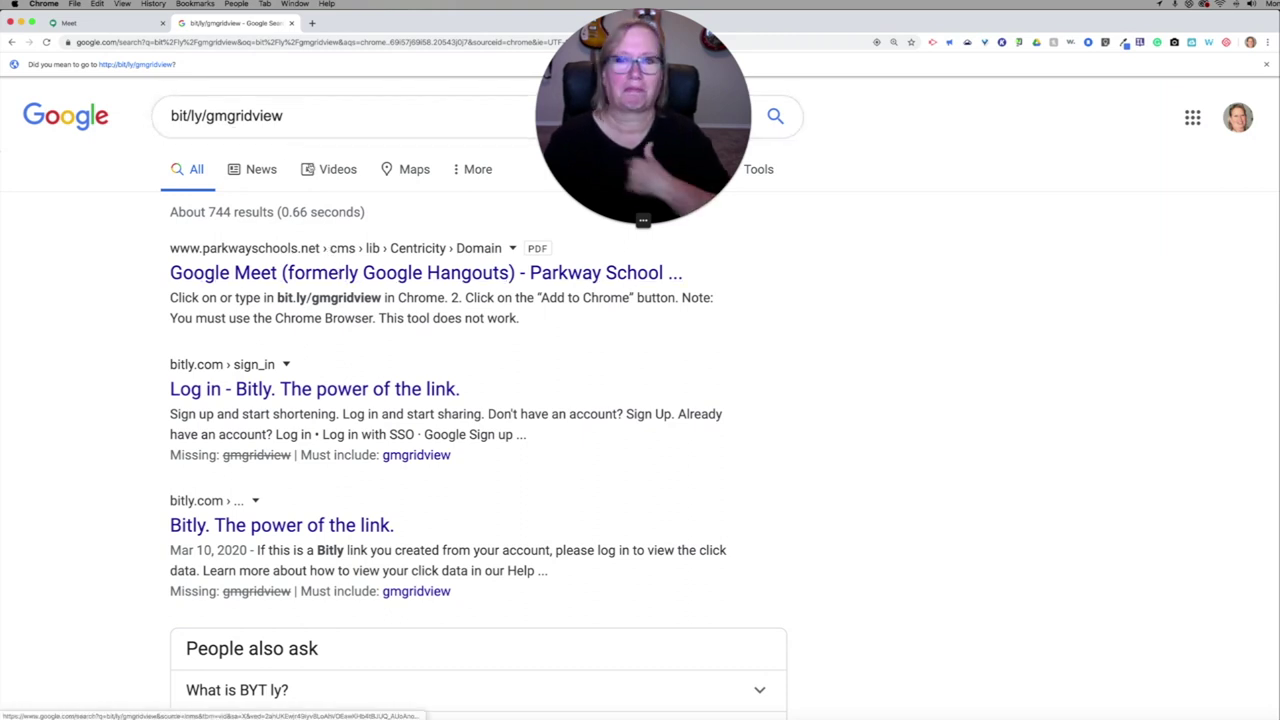
left_click(268, 41)
type("bit.")
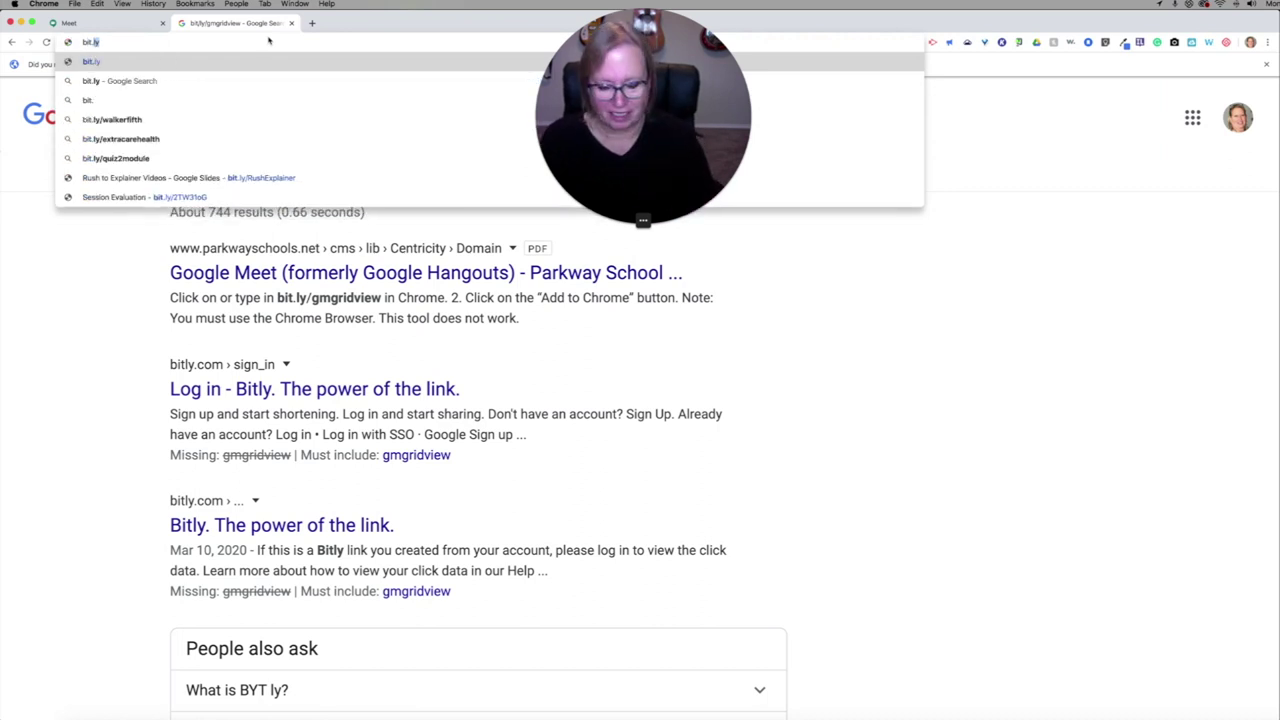
type("ly/gmg")
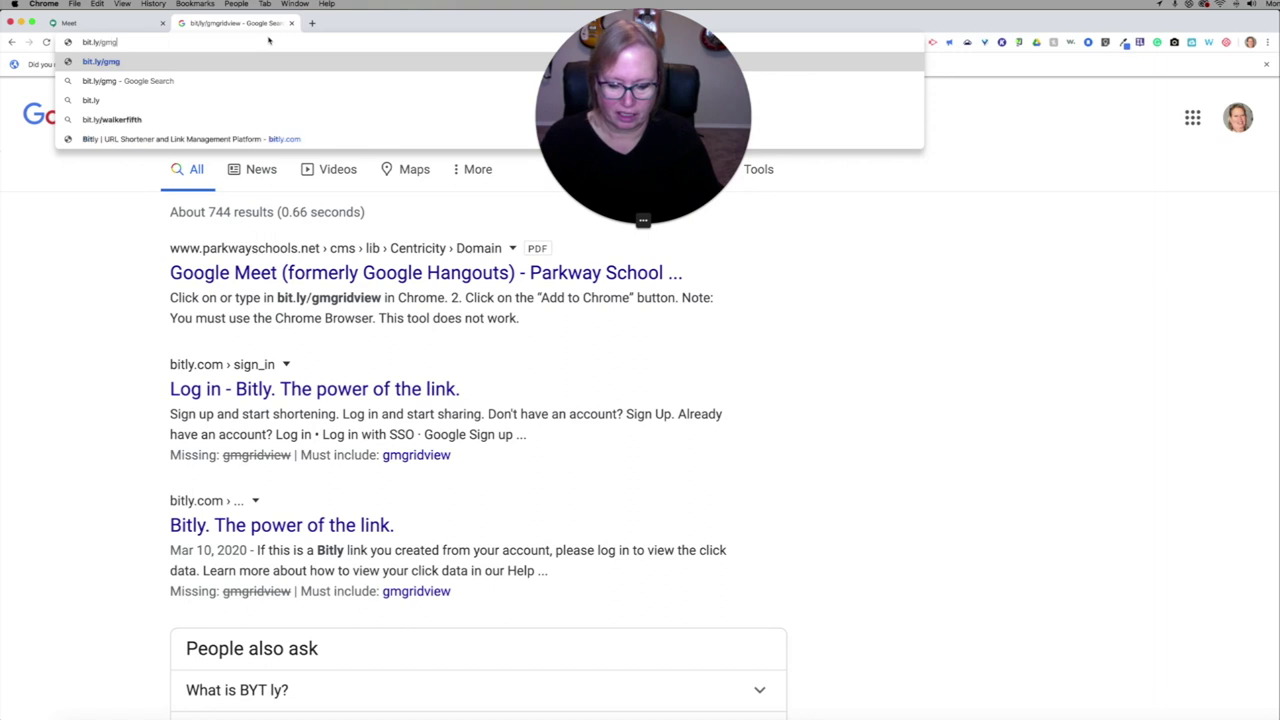
type("ridview")
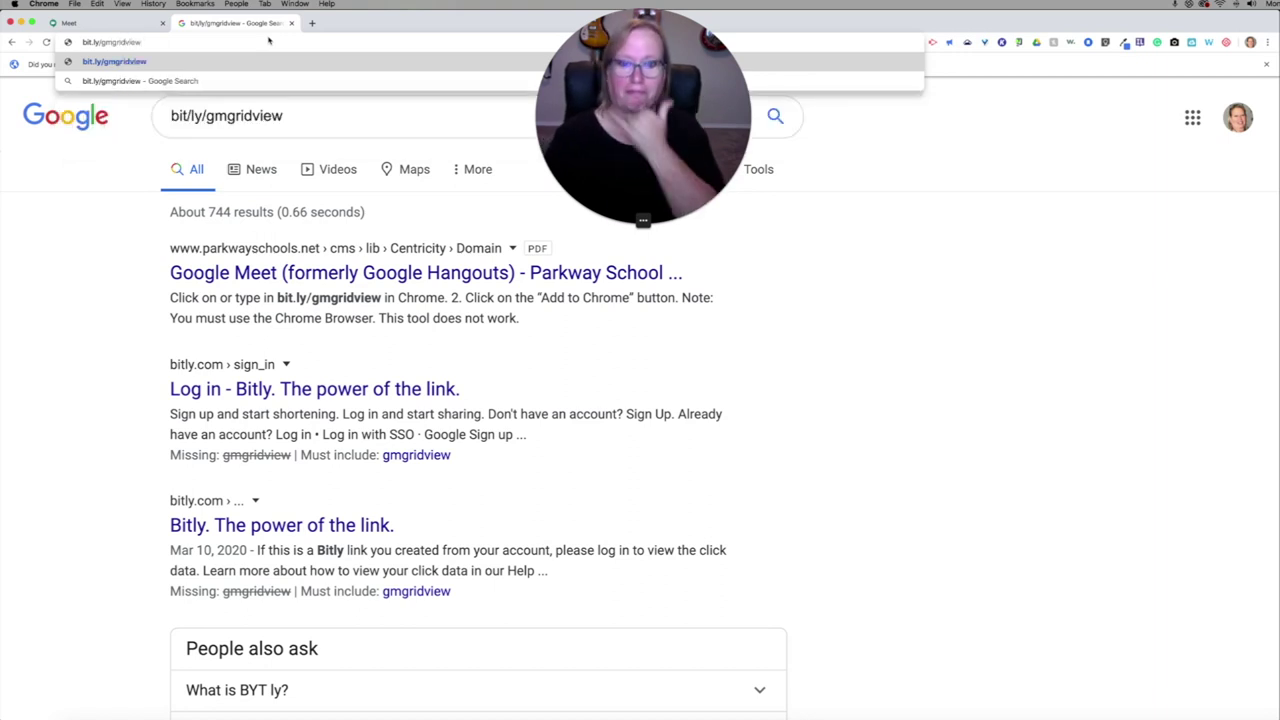
key("Return")
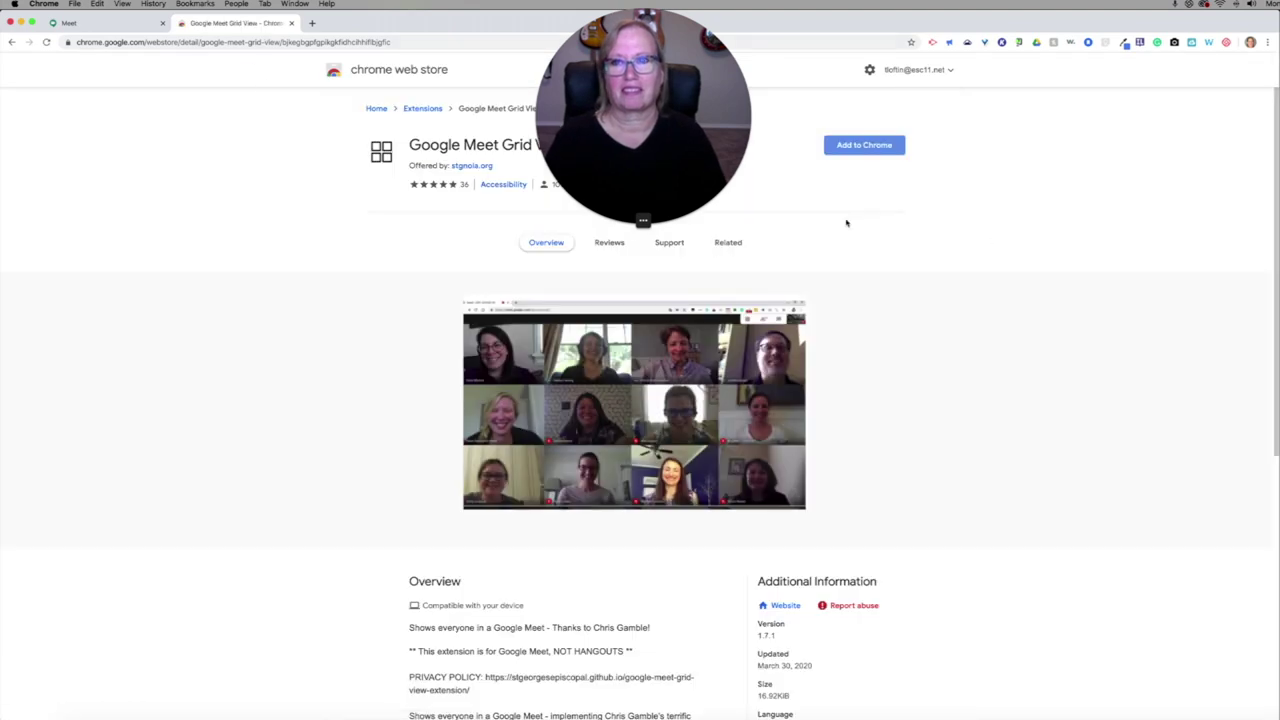
- Add the Google Meet Grid View extension to Chrome and confirm with Add extension
left_click_drag(635, 34, 214, 127)
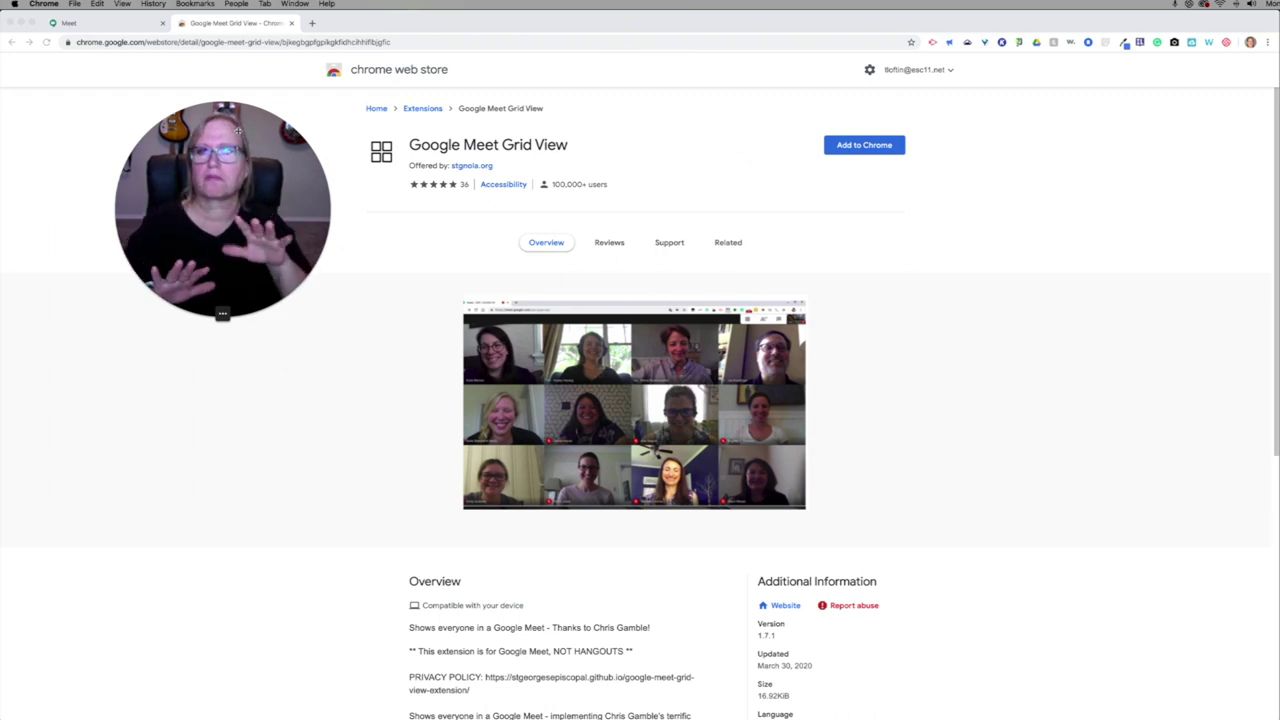
left_click(866, 146)
left_click(866, 146)
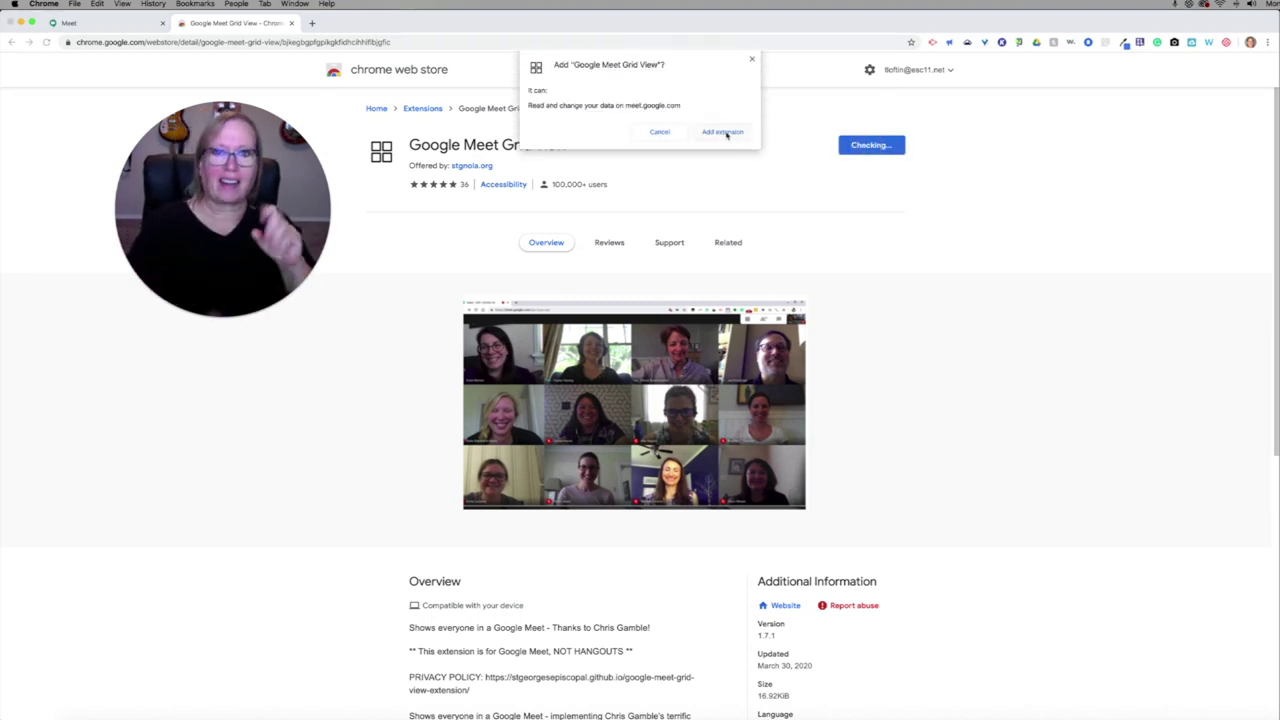
left_click(724, 132)
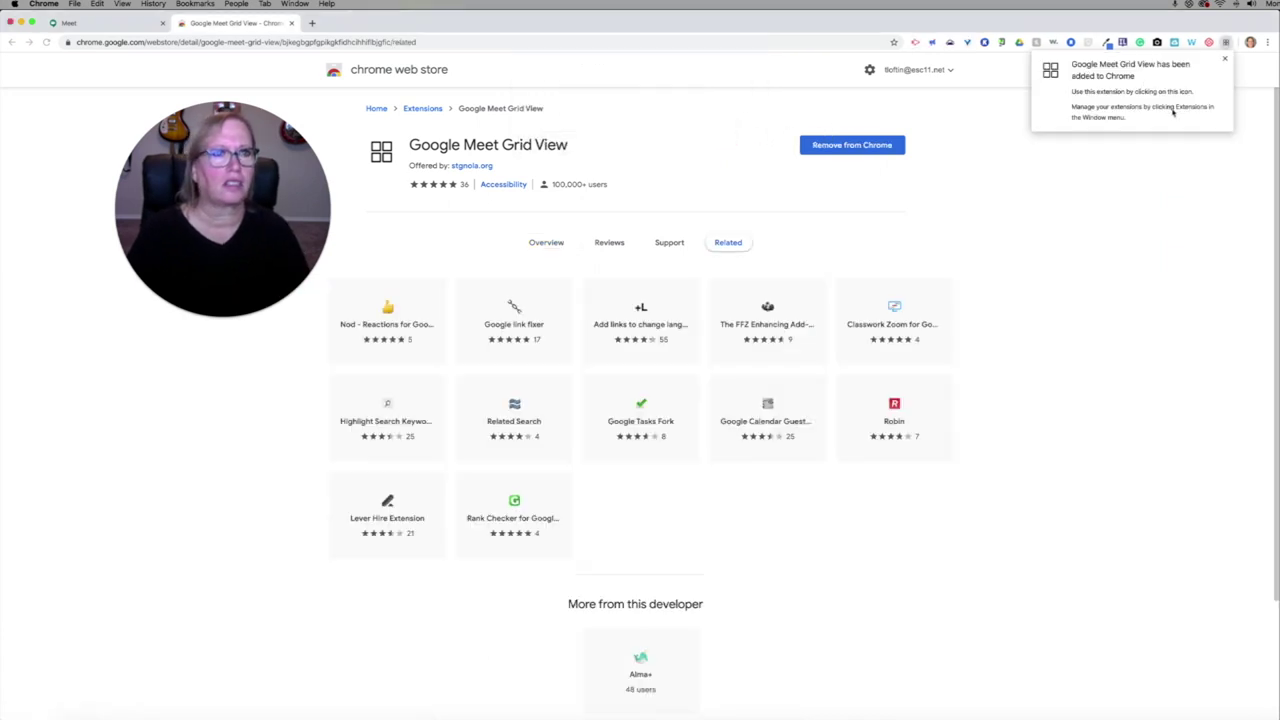
left_click_drag(240, 129, 625, 37)
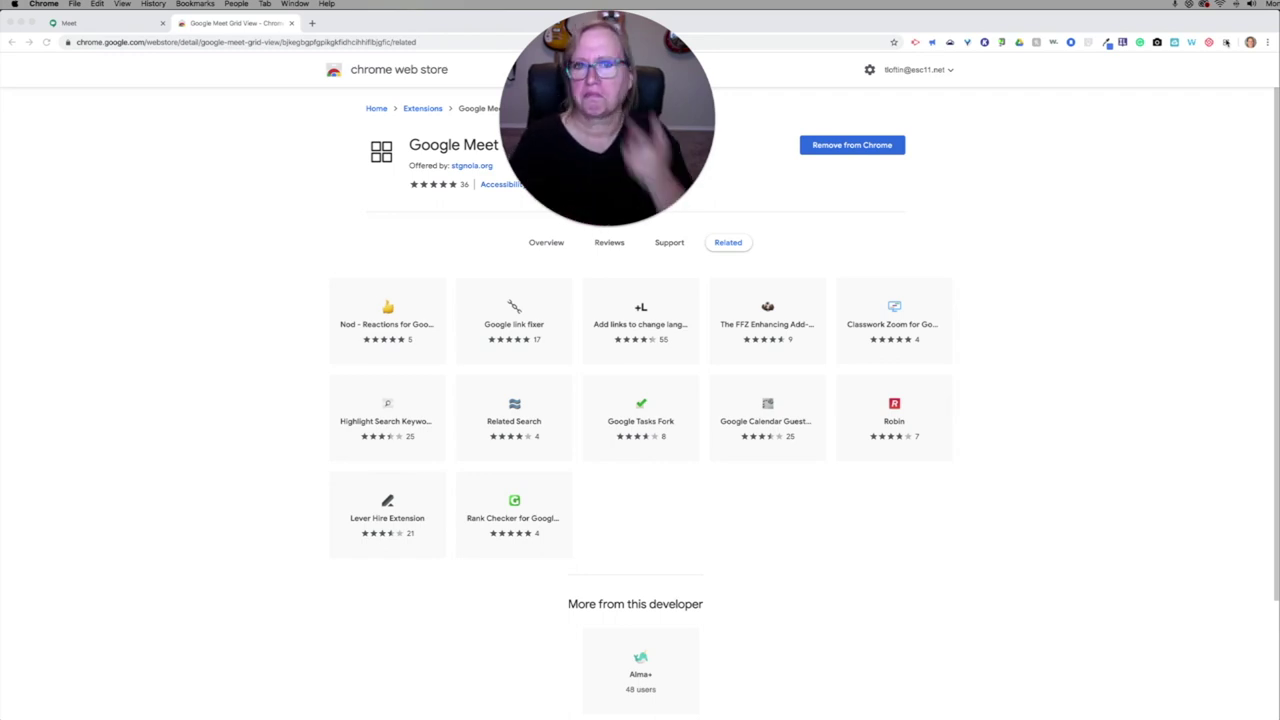
- Back in Meet, start and join the testmeeting call, dismissing the meeting link details
left_click(132, 25)
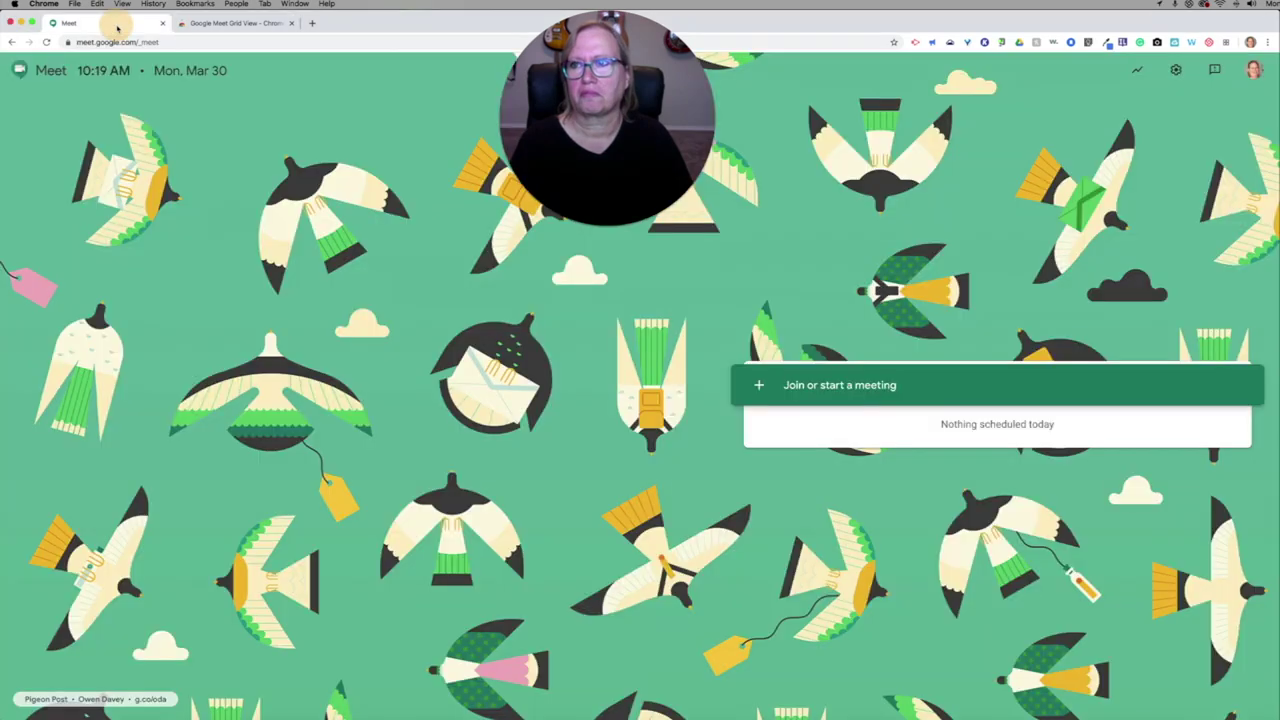
left_click(842, 386)
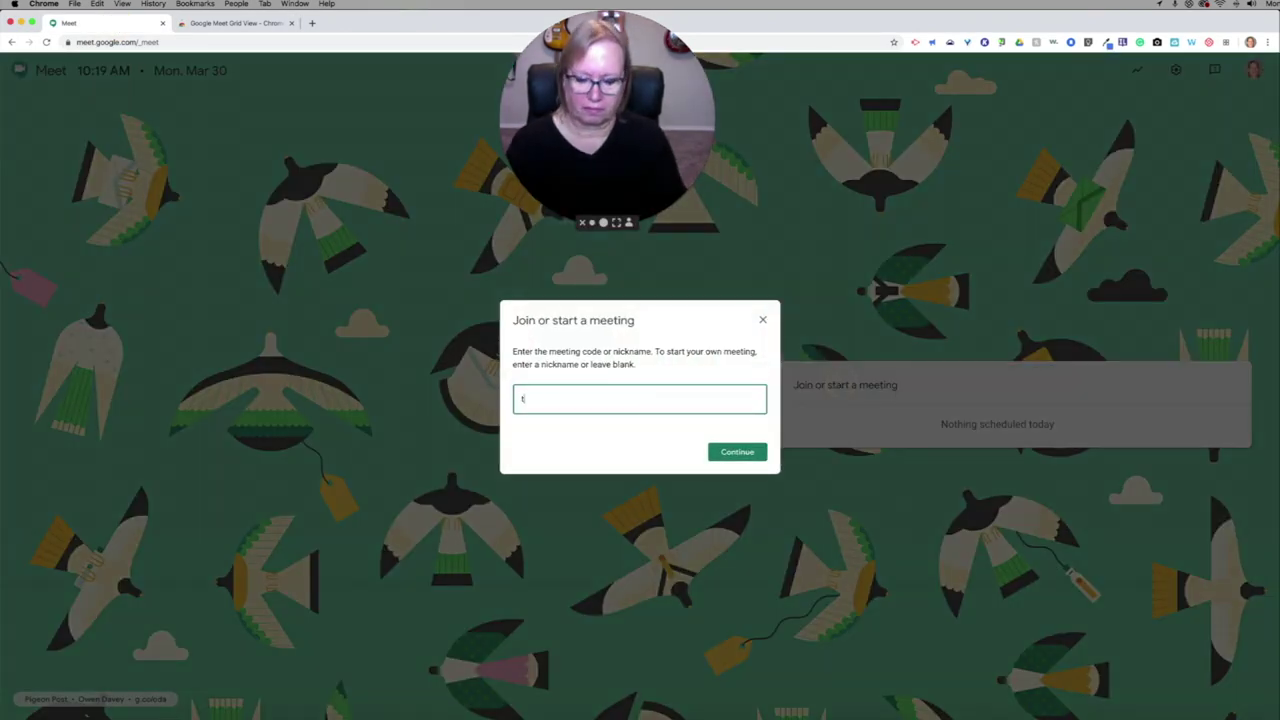
left_click(737, 451)
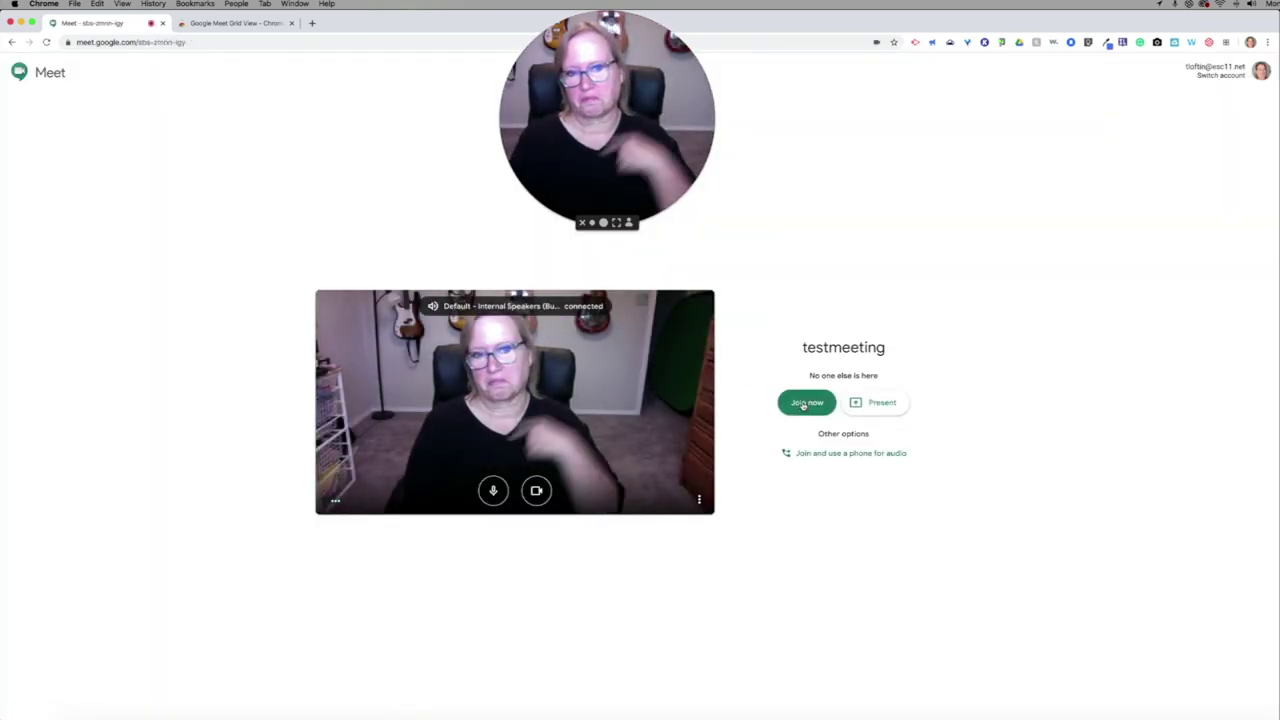
left_click(803, 404)
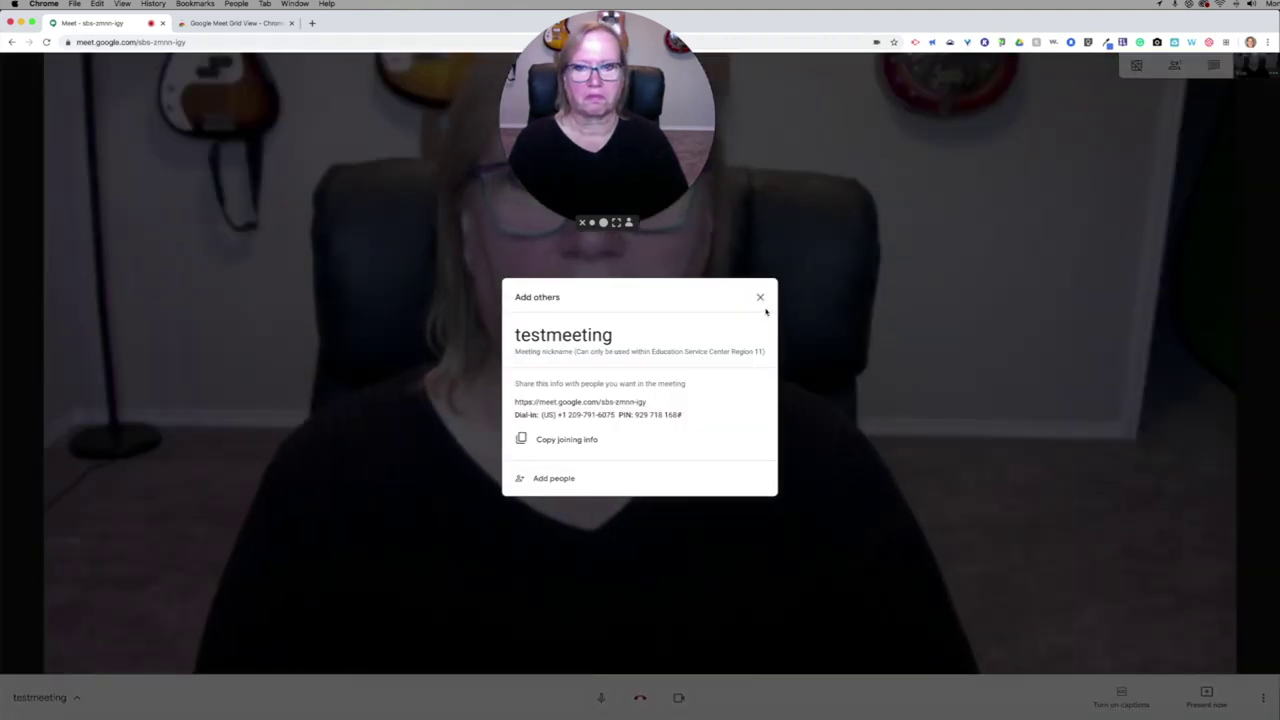
left_click(761, 299)
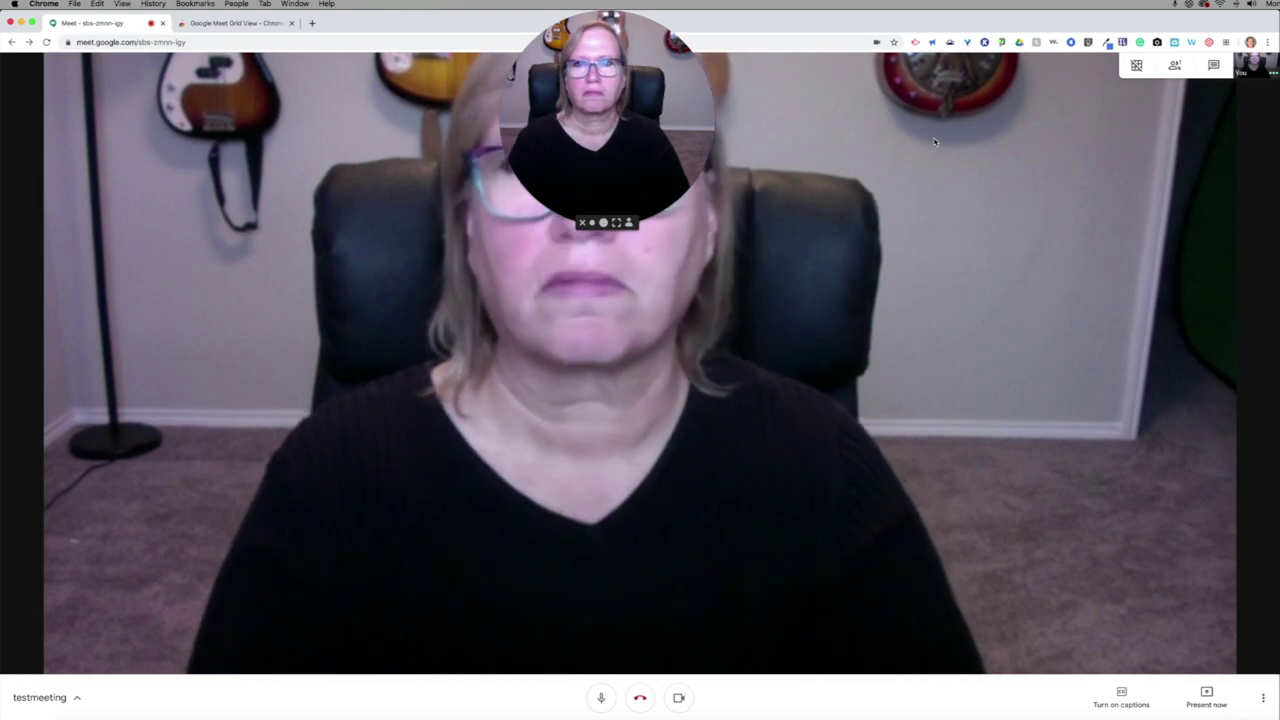
left_click_drag(647, 63, 1265, 560)
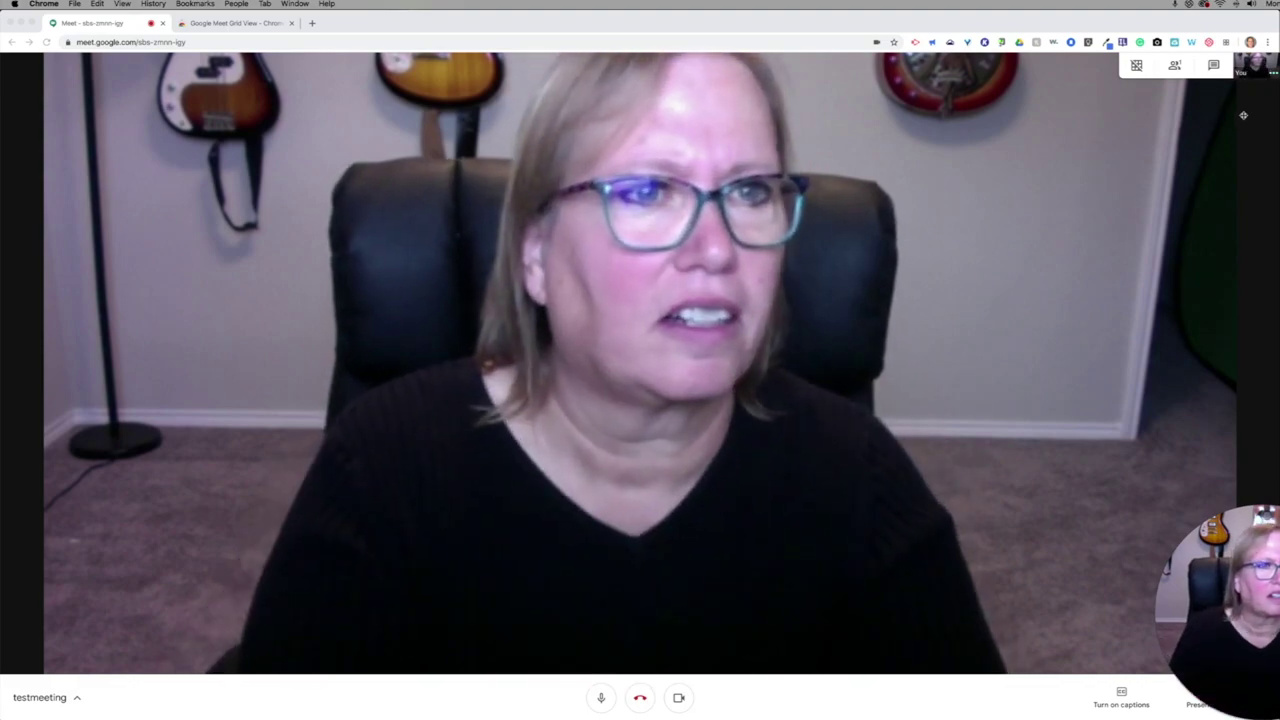
- Enable the grid layout with 'Only show participants with video' and 'Include yourself' ticked
left_click(1226, 44)
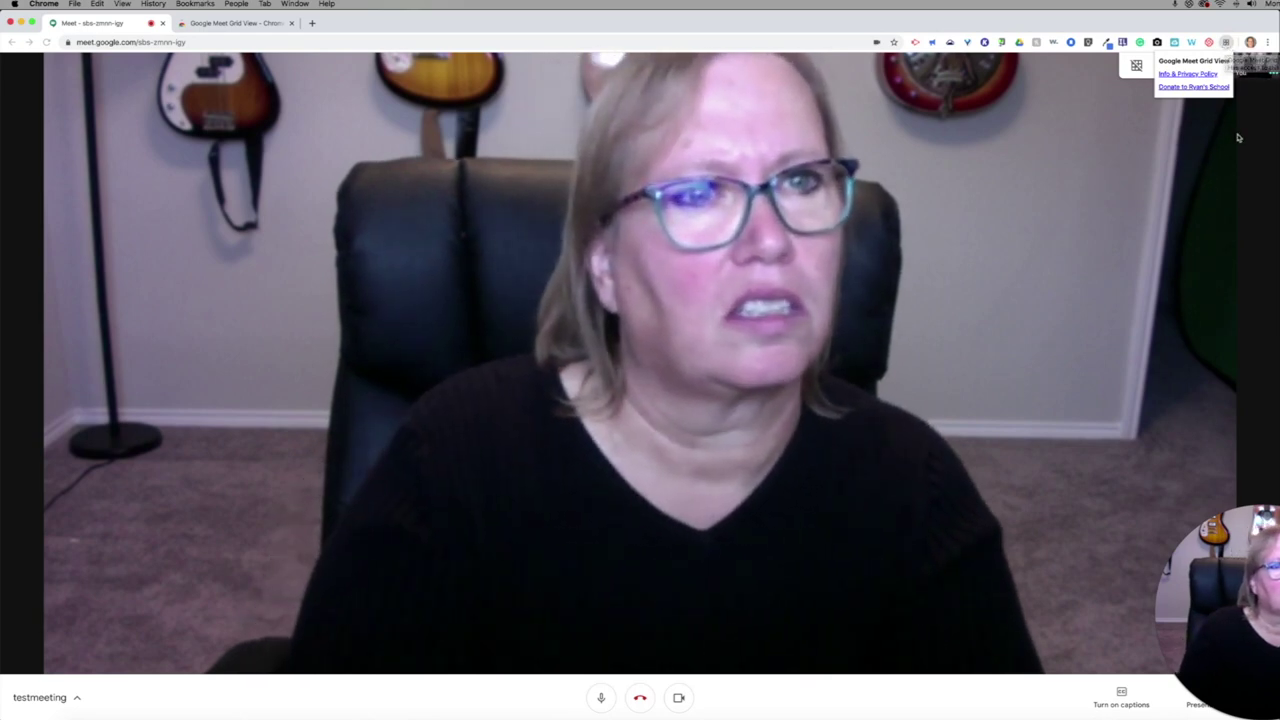
left_click(1226, 44)
mouse_move(1138, 70)
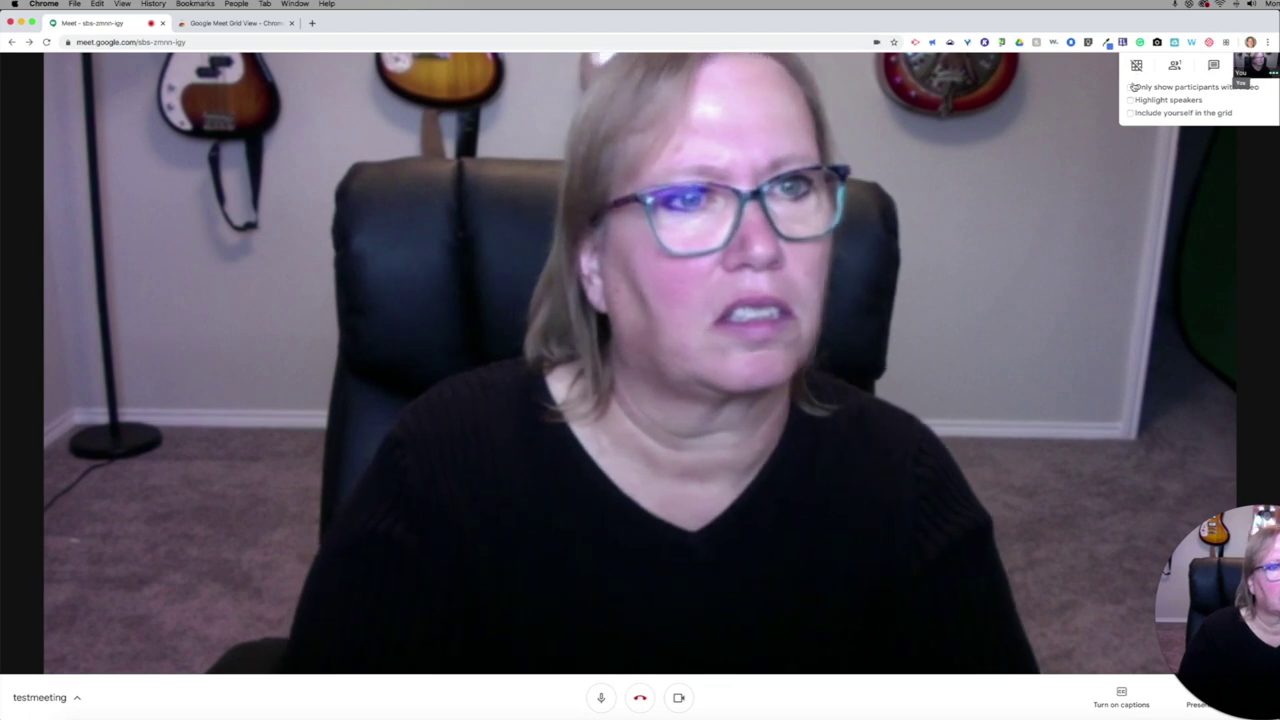
left_click(1131, 88)
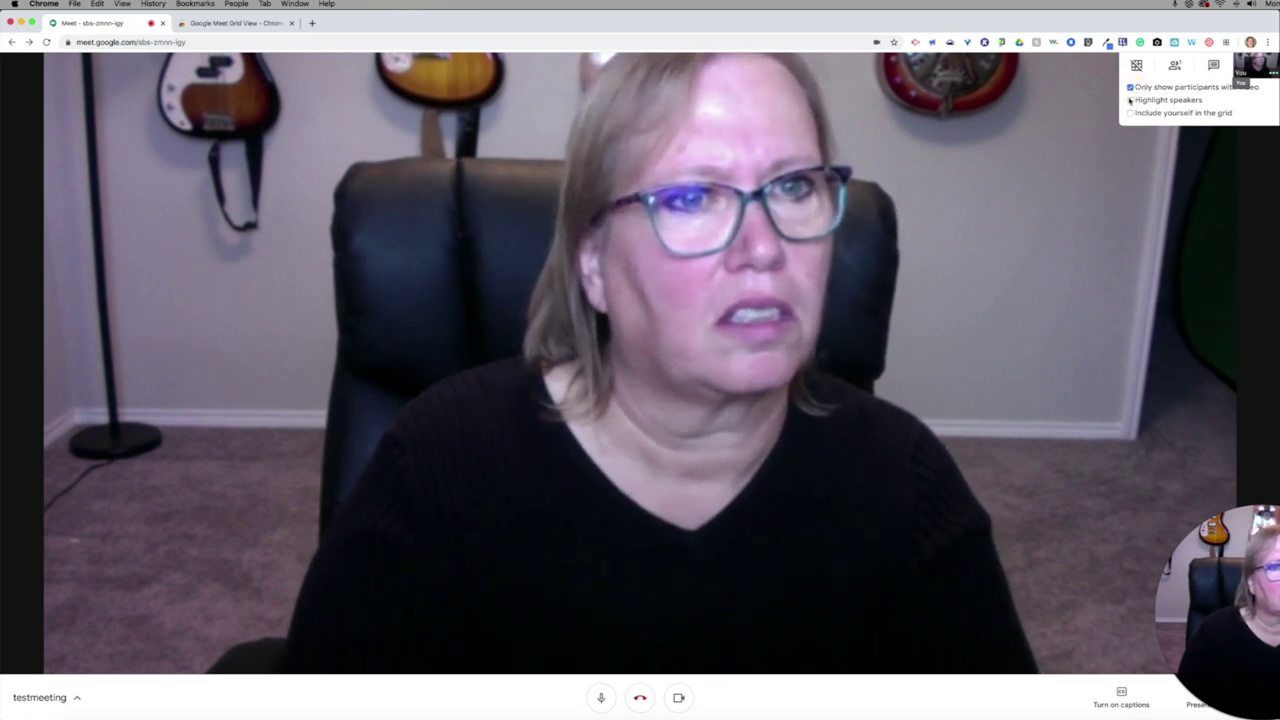
left_click(1131, 113)
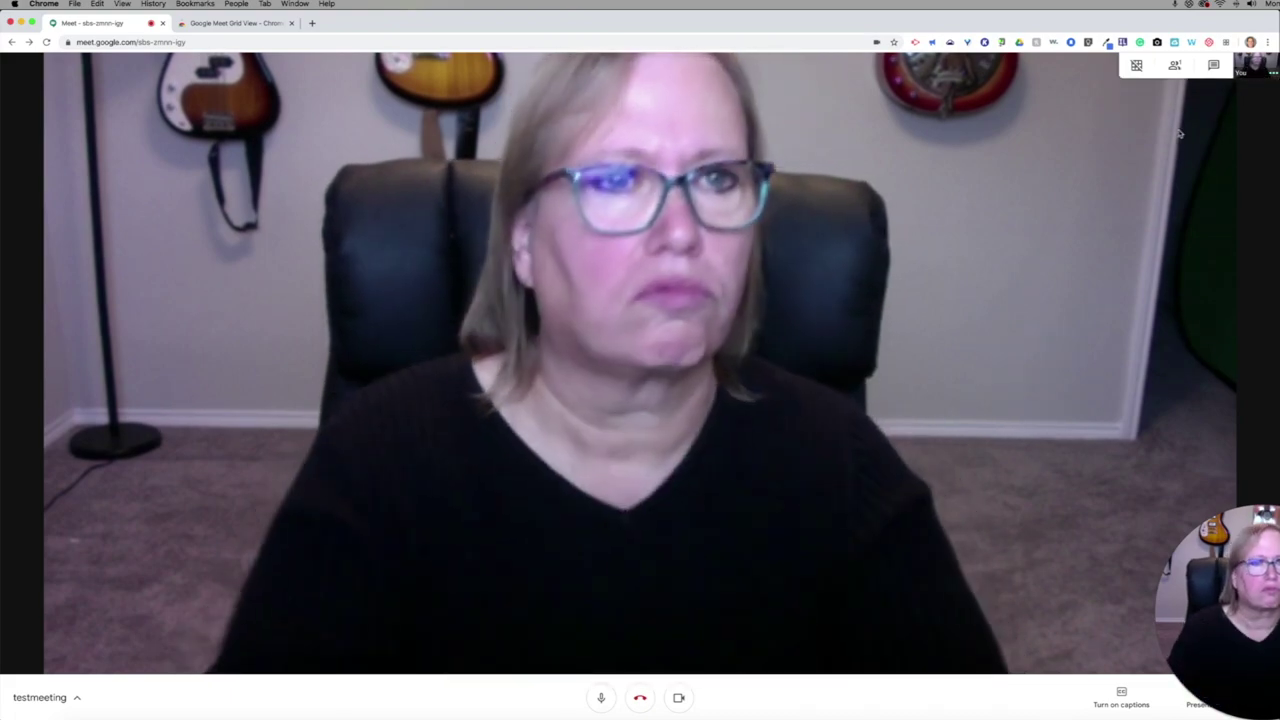
mouse_move(1131, 67)
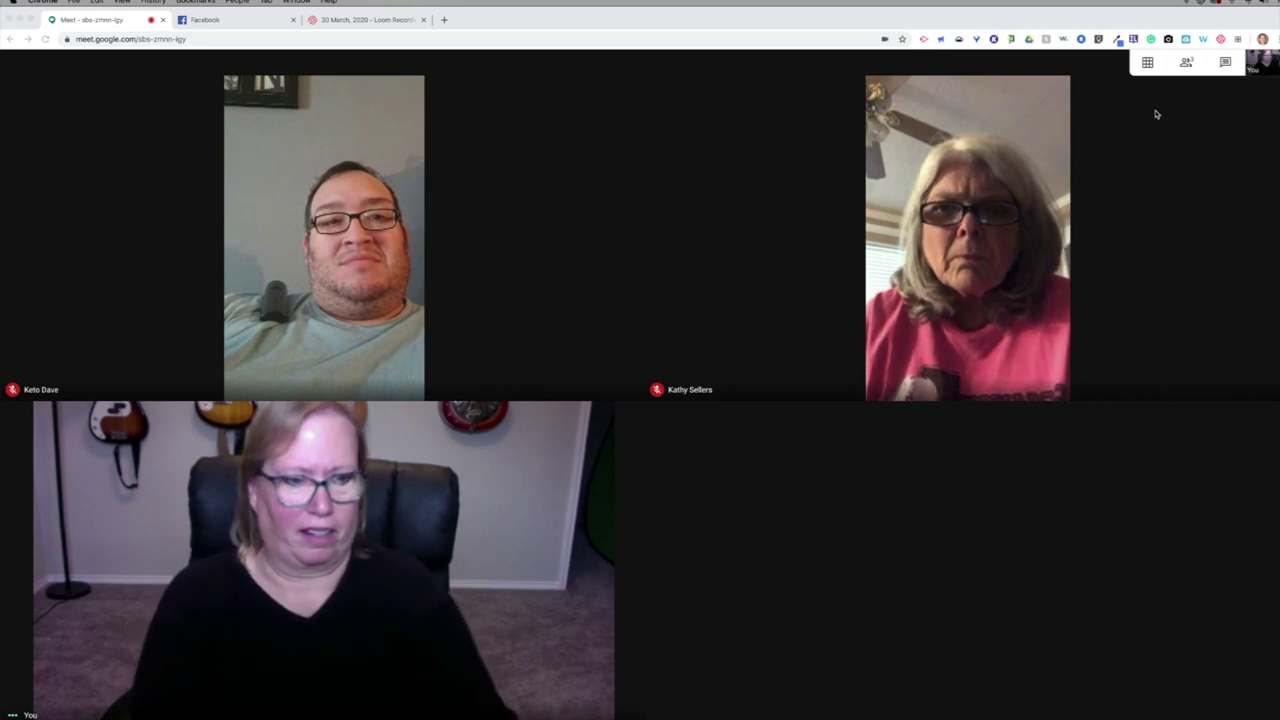
mouse_move(1160, 695)
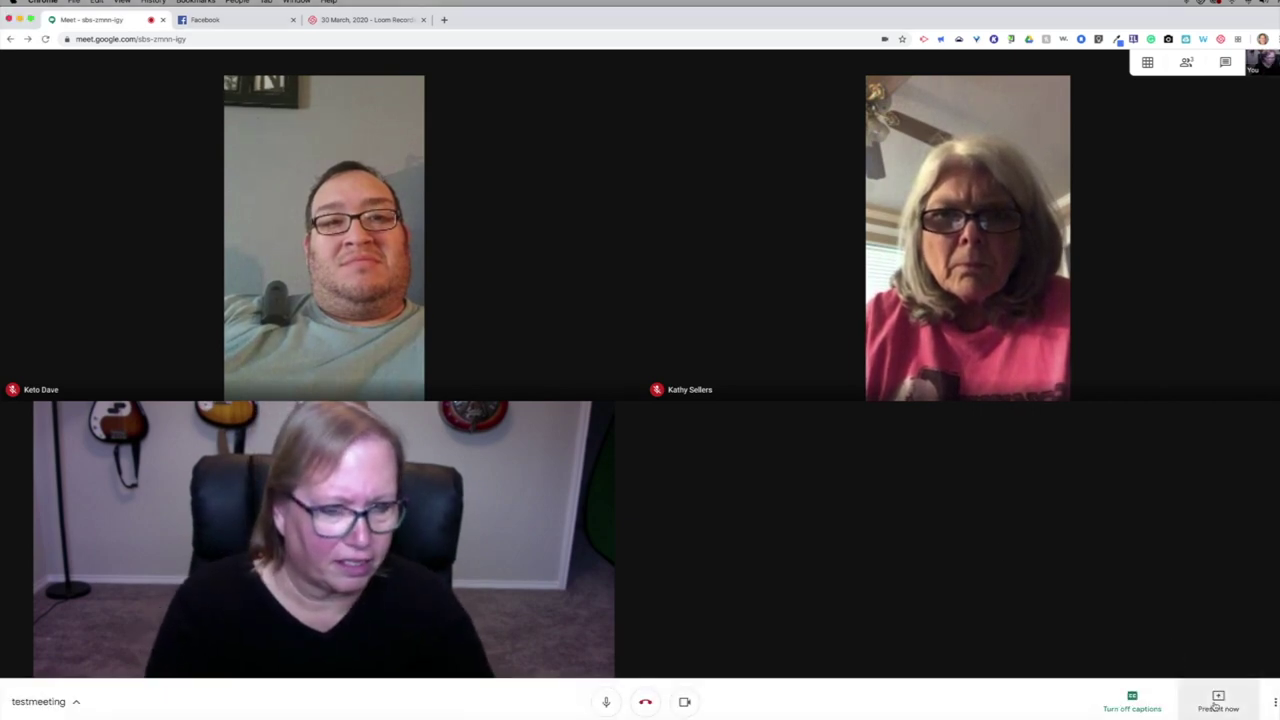
left_click(1274, 701)
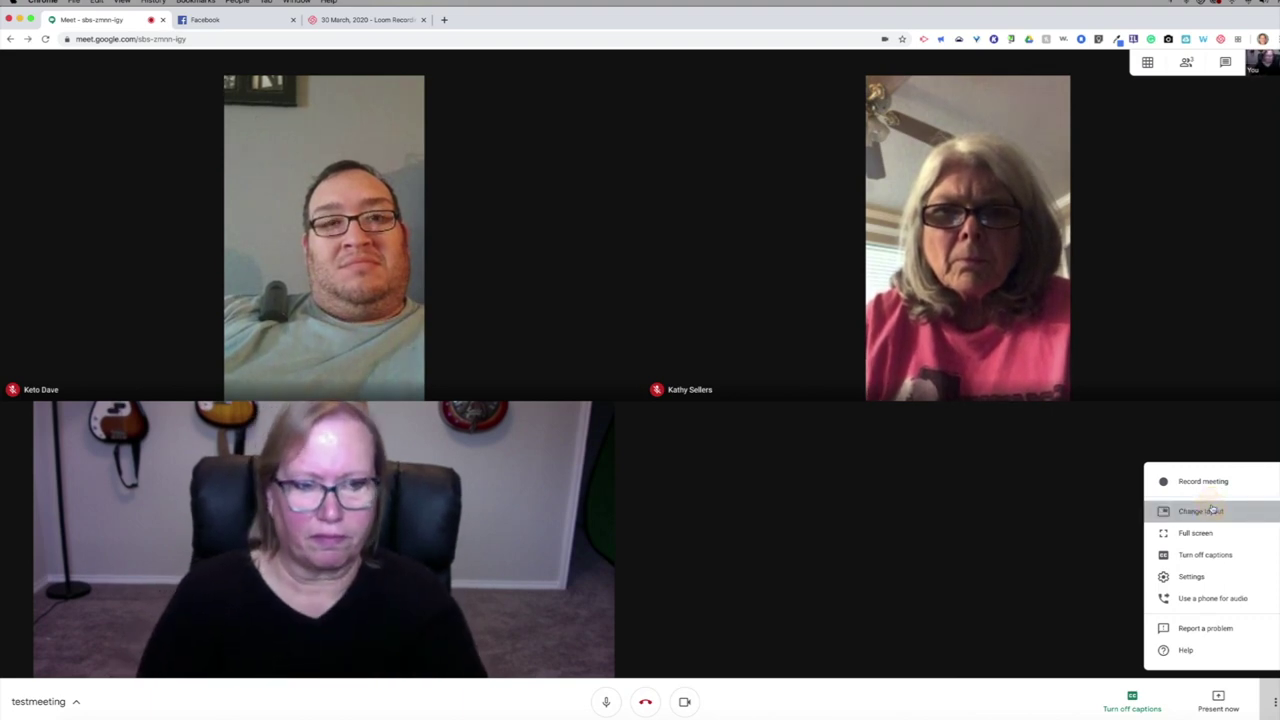
left_click(1205, 511)
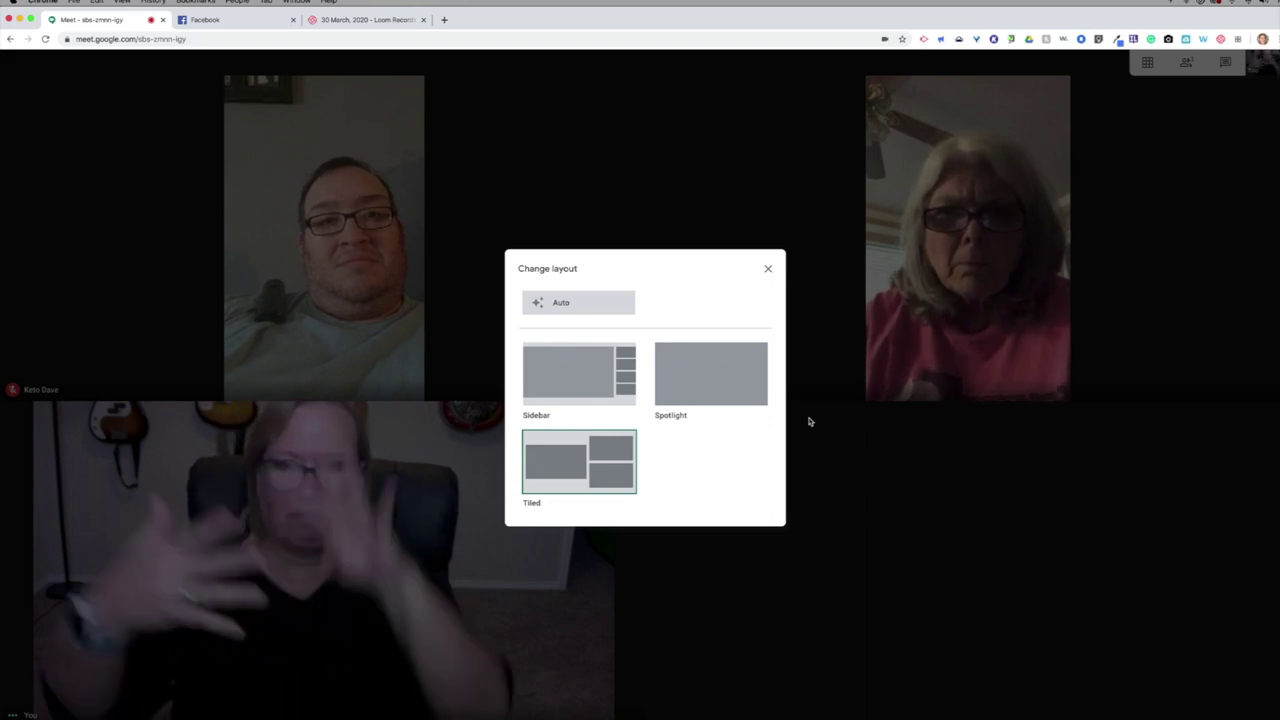
left_click(768, 269)
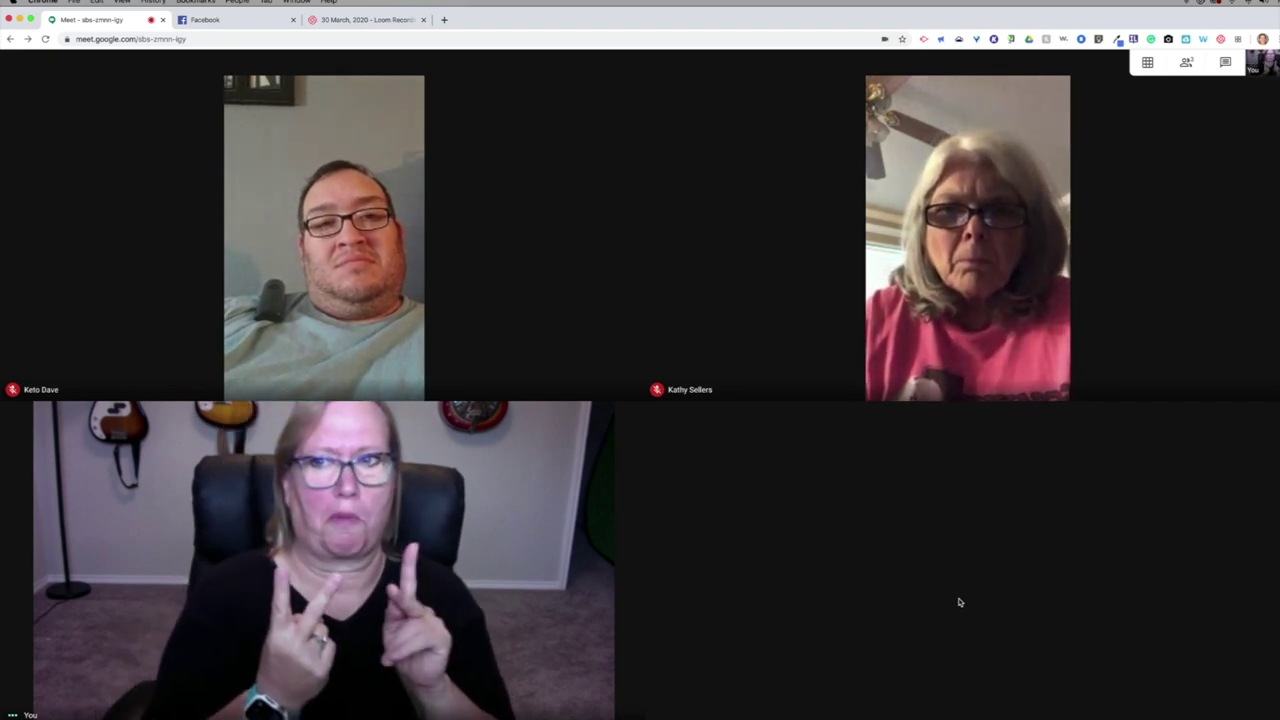
mouse_move(721, 298)
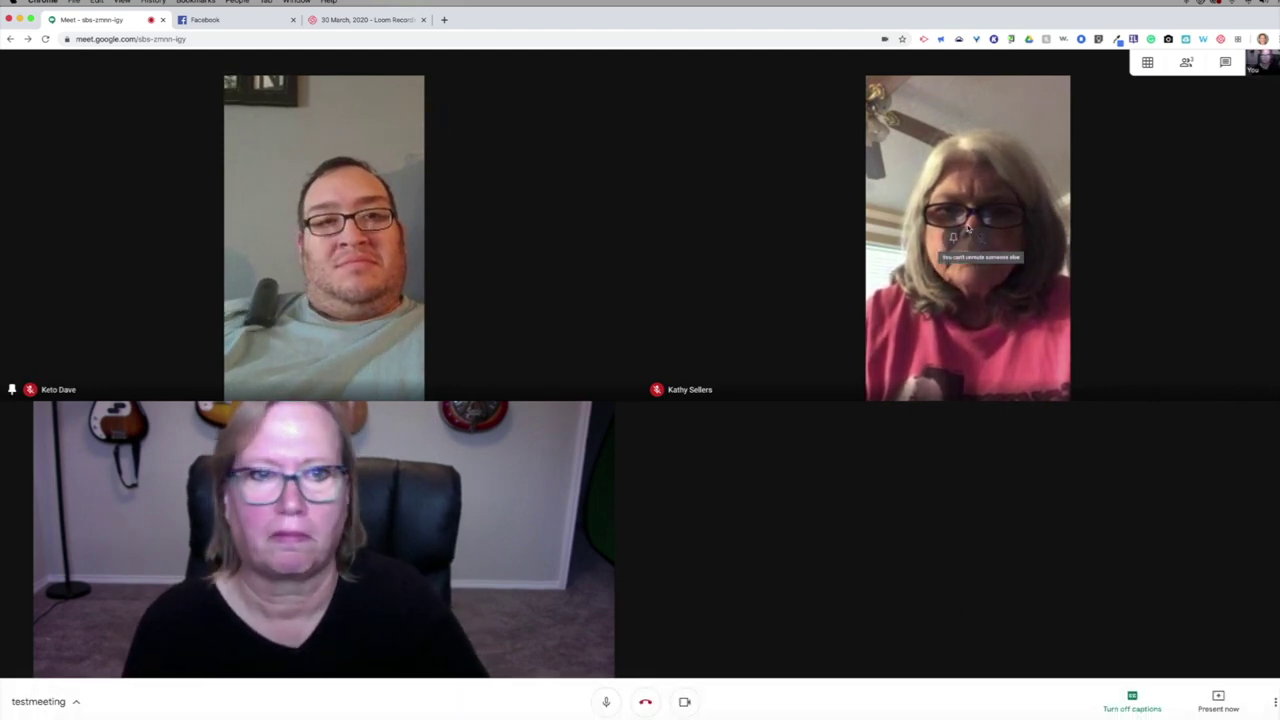
- Pin the participant in the top-right tile of the call
left_click(953, 240)
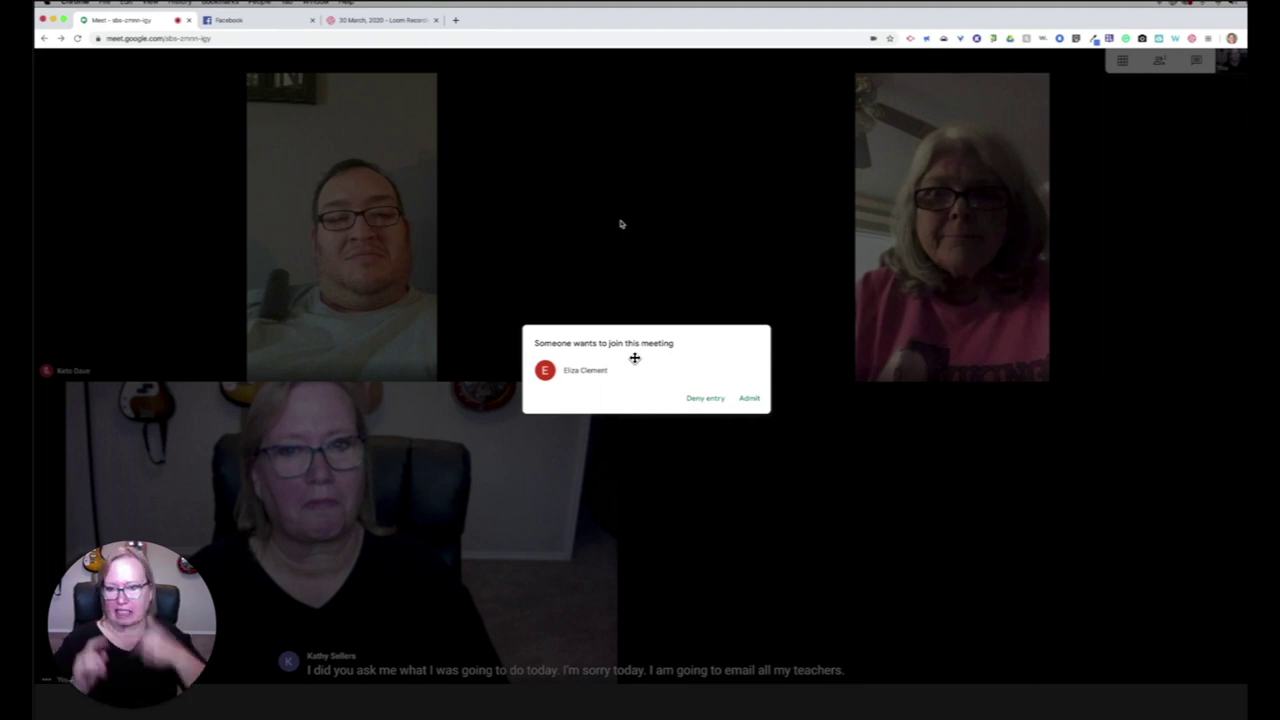
- Admit the person asking to join, then check the grid view options
left_click(749, 398)
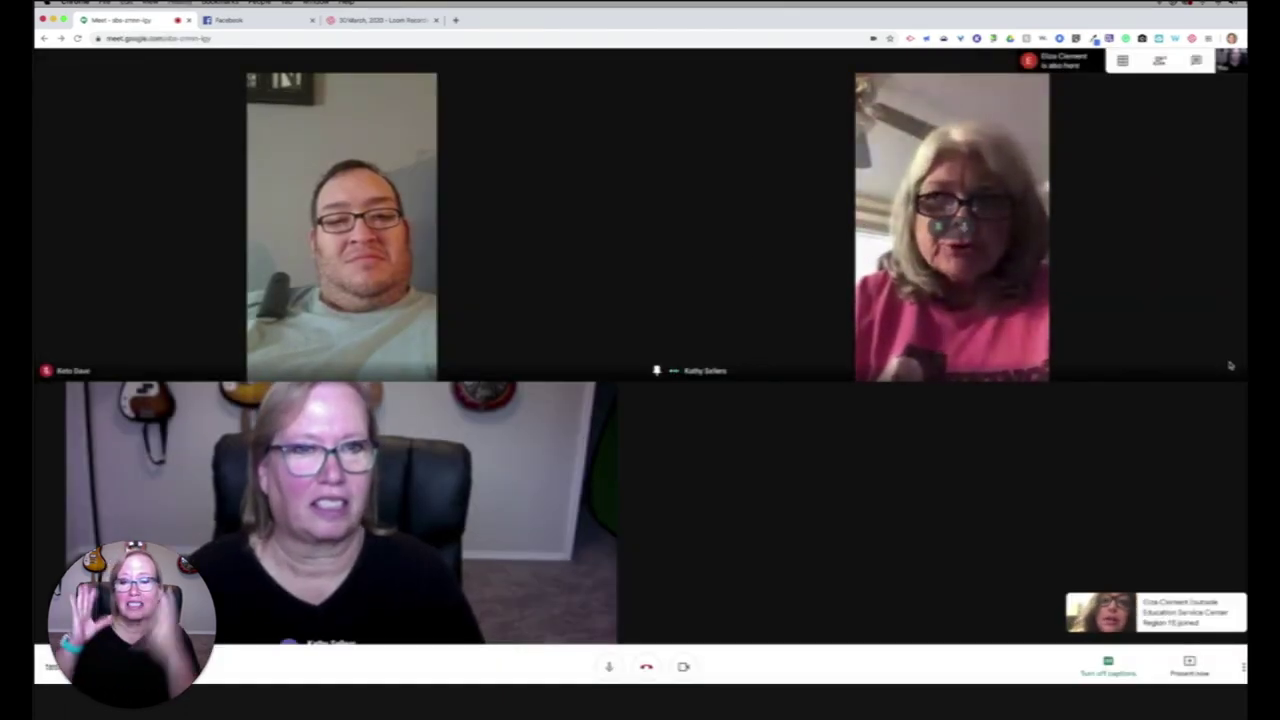
left_click(1123, 61)
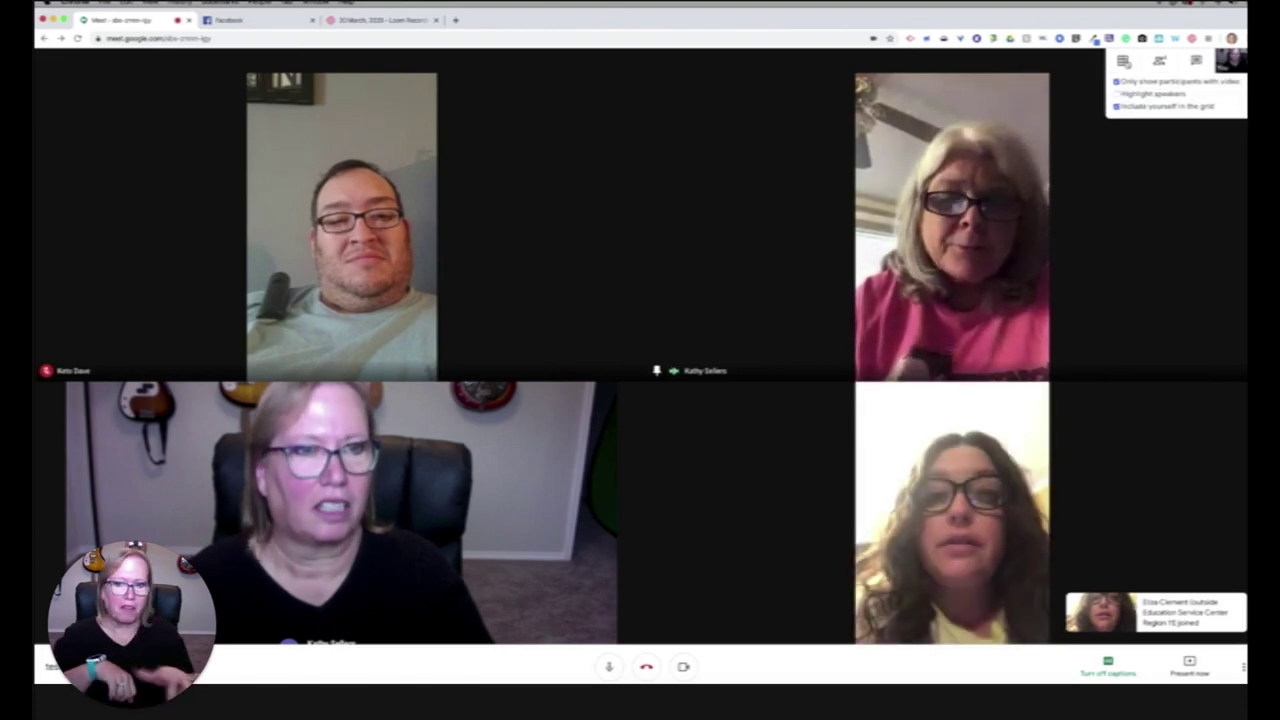